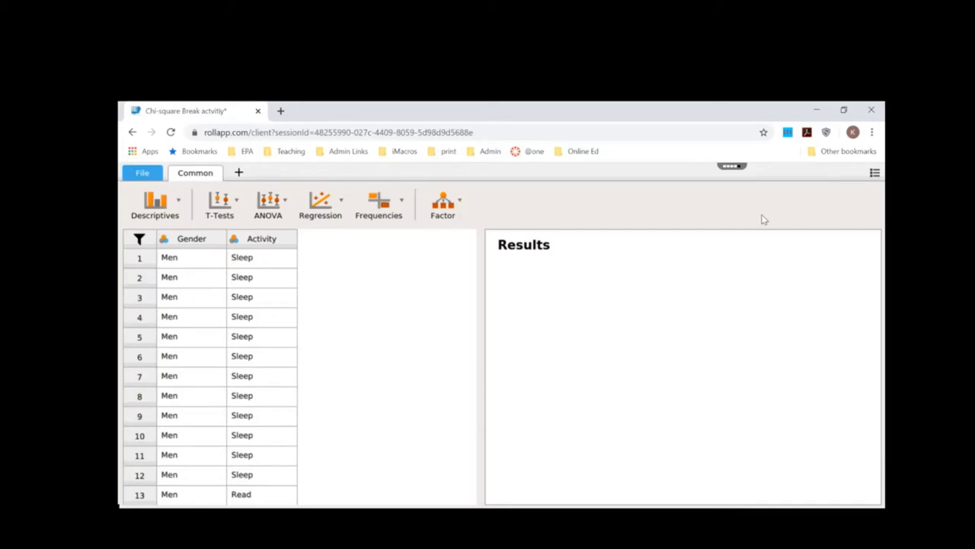
# Step: Run a Binomial Test on Gender, giving Men 16 and Women 20 of 36, p = 0.618
pyautogui.click(401, 203)
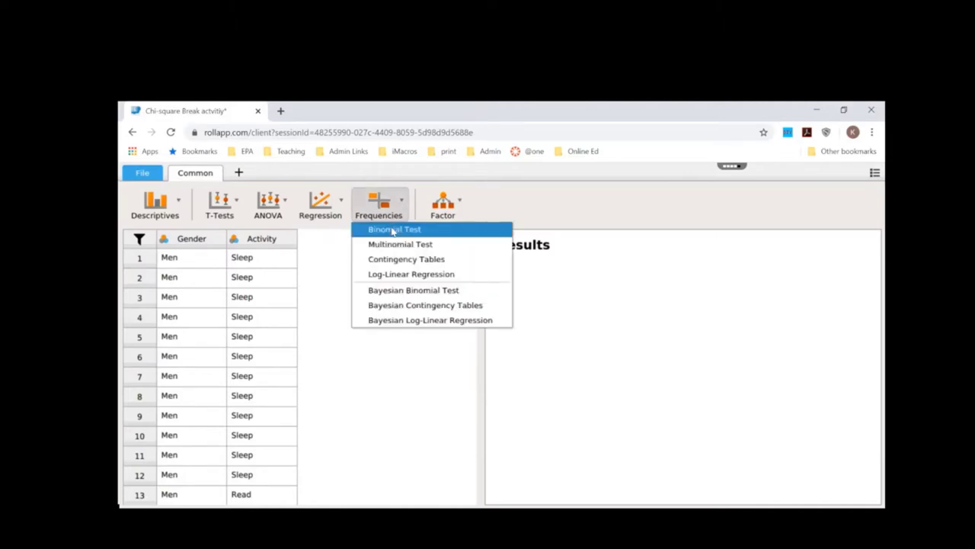
pyautogui.click(393, 231)
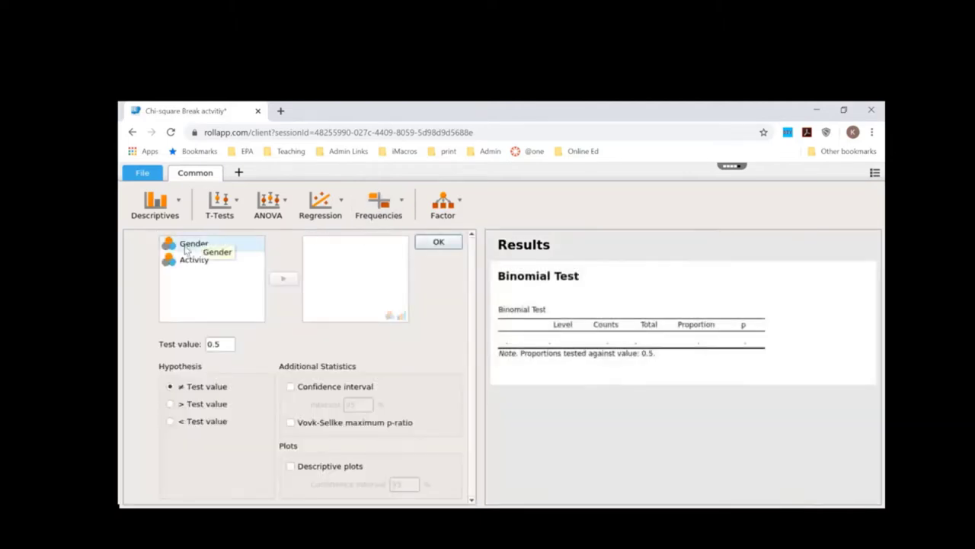
pyautogui.click(185, 246)
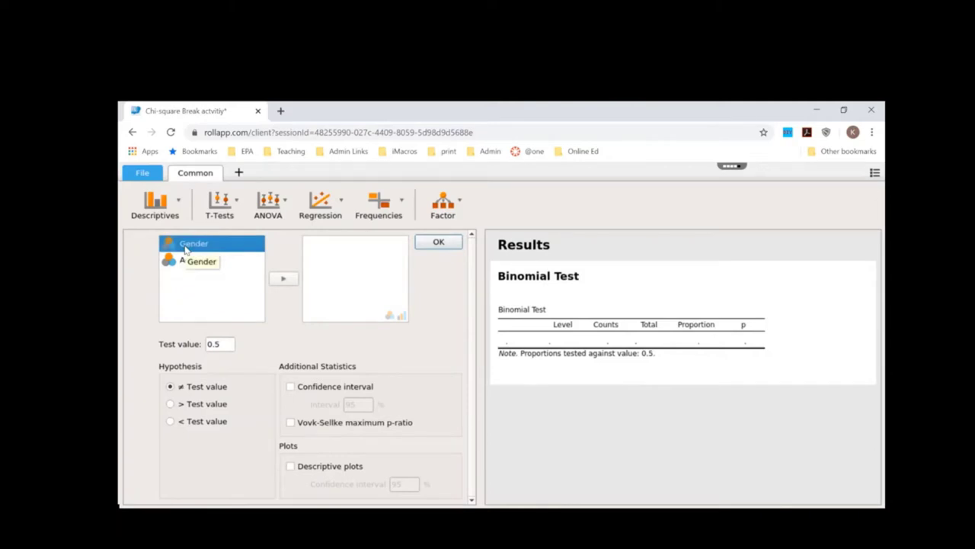
pyautogui.click(282, 279)
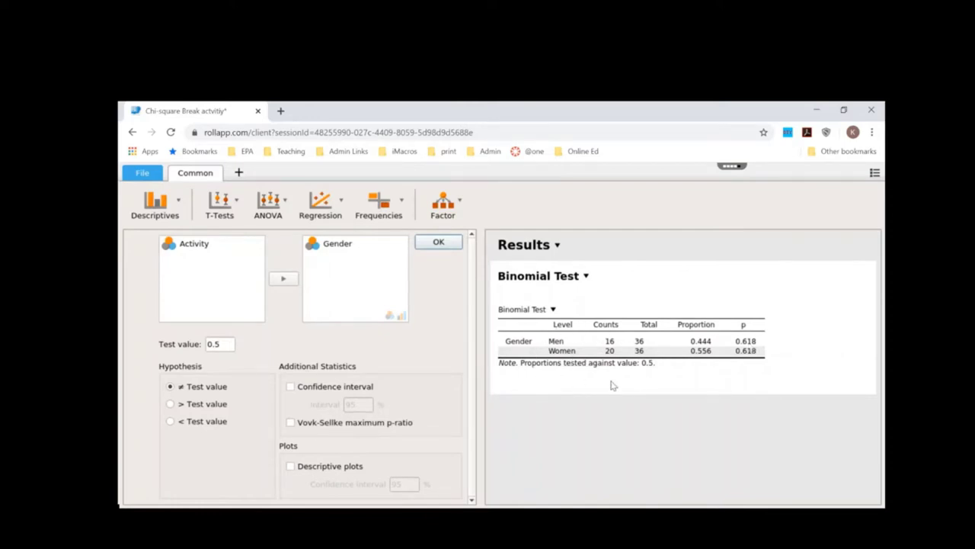
# Step: Add a second Binomial Test on Activity and begin replacing its test value with 0.33
pyautogui.click(439, 241)
pyautogui.click(395, 206)
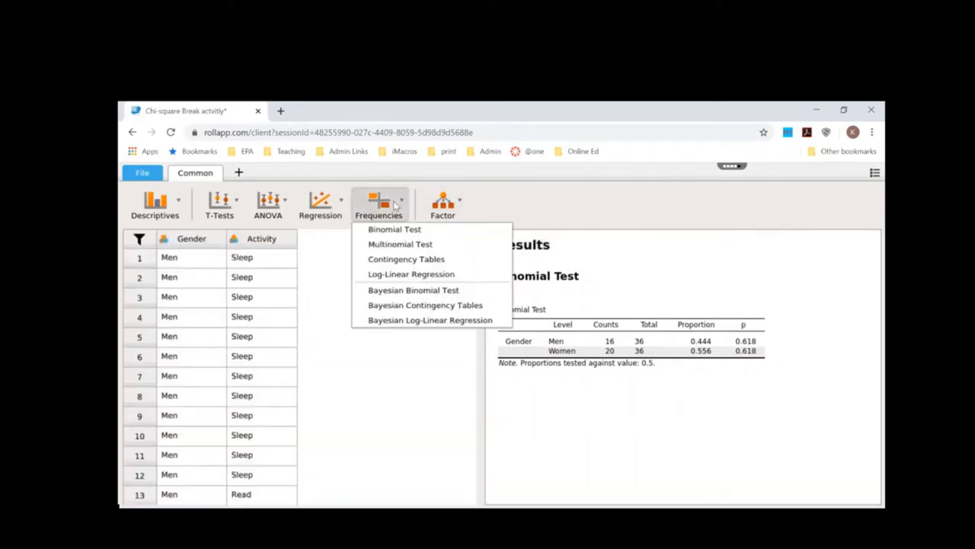
pyautogui.click(390, 232)
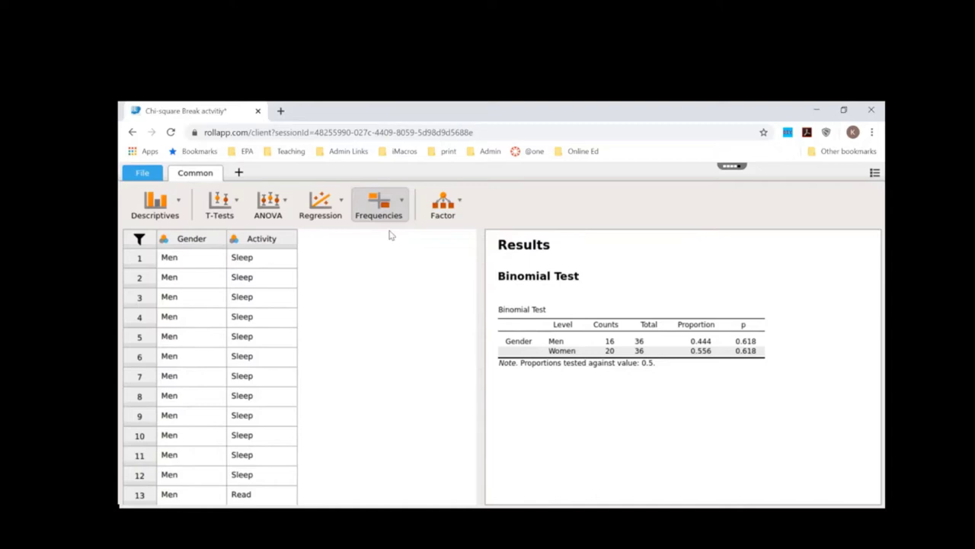
pyautogui.click(192, 260)
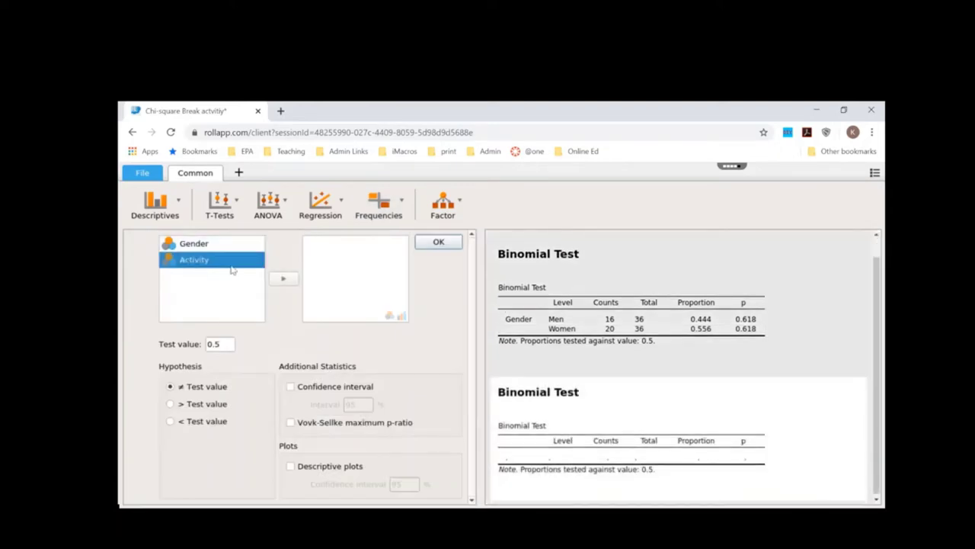
pyautogui.click(282, 280)
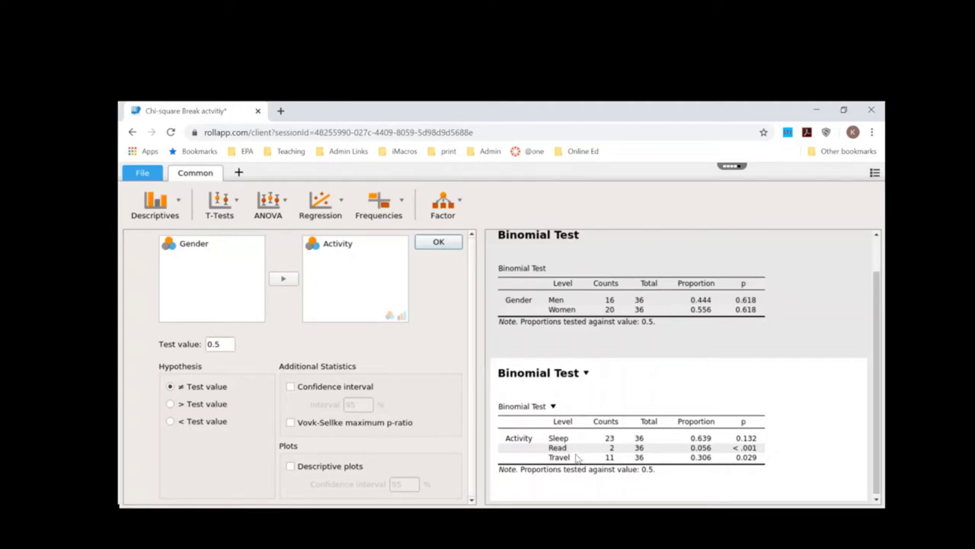
pyautogui.click(225, 345)
pyautogui.press('BackSpace')
# Step: Apply the 0.33 test value to the Activity binomial test and close its options
pyautogui.click(426, 242)
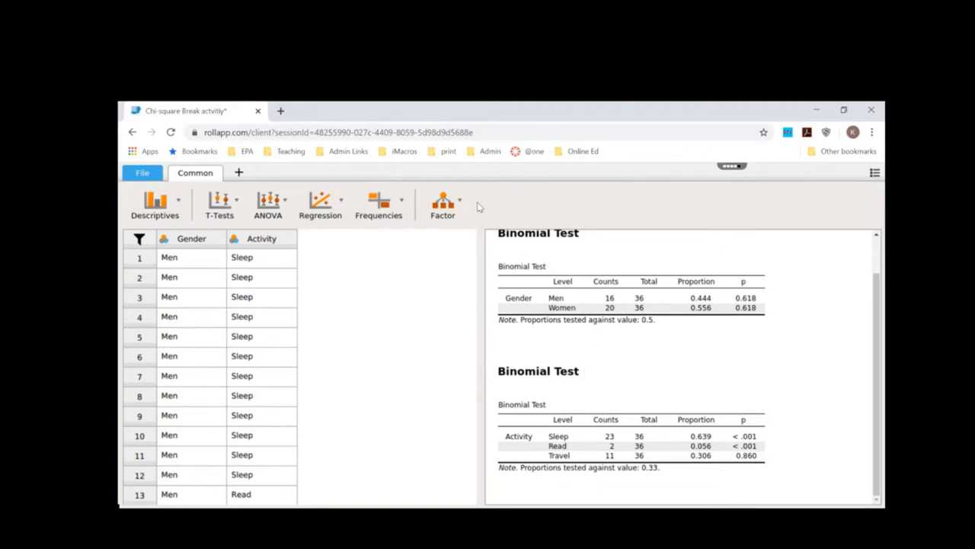
# Step: Create a Contingency Tables analysis with Gender in rows and Activity in columns (χ² = 8.106, p = 0.017)
pyautogui.click(342, 204)
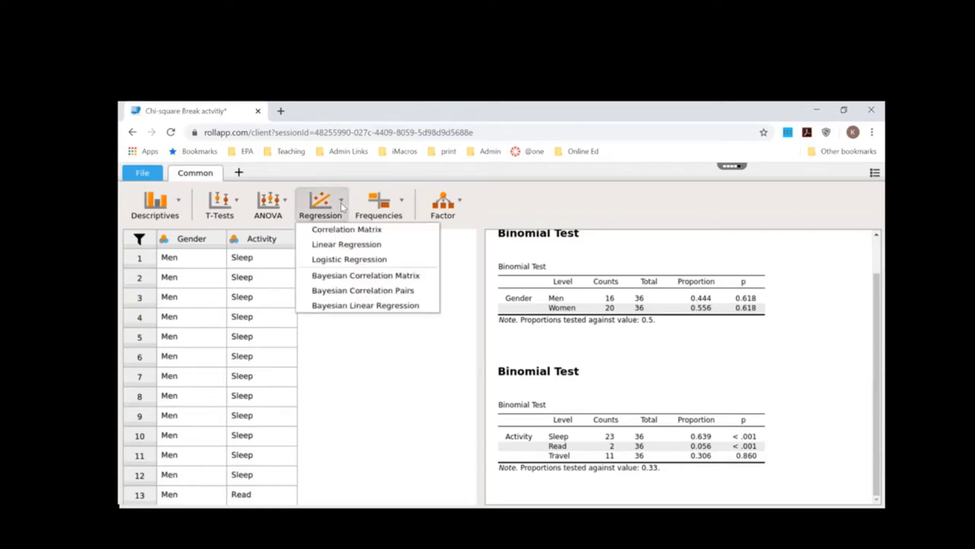
pyautogui.click(402, 204)
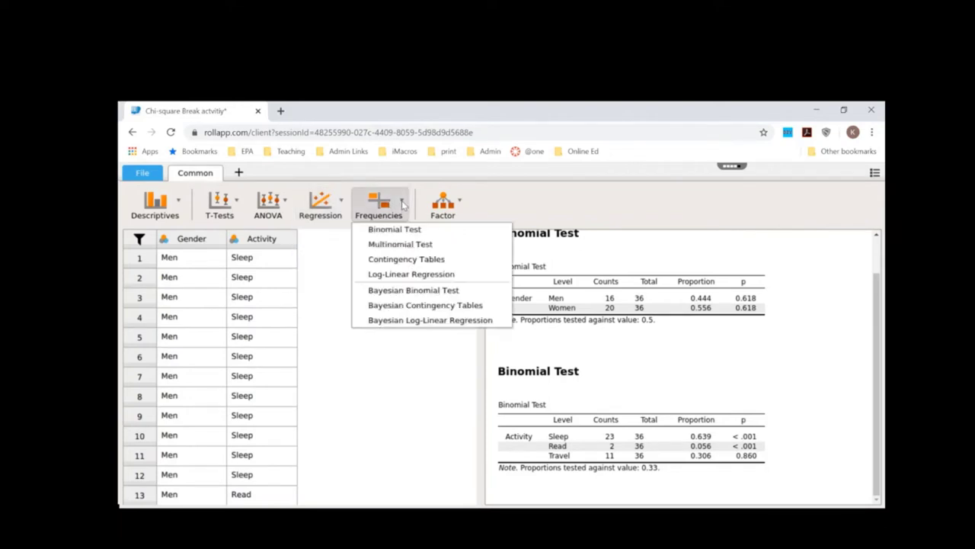
pyautogui.click(405, 264)
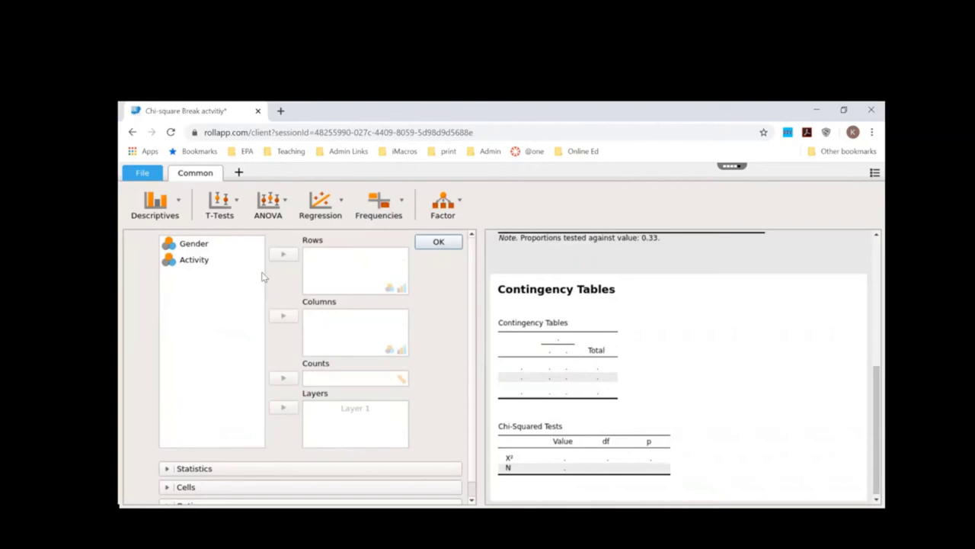
pyautogui.click(205, 245)
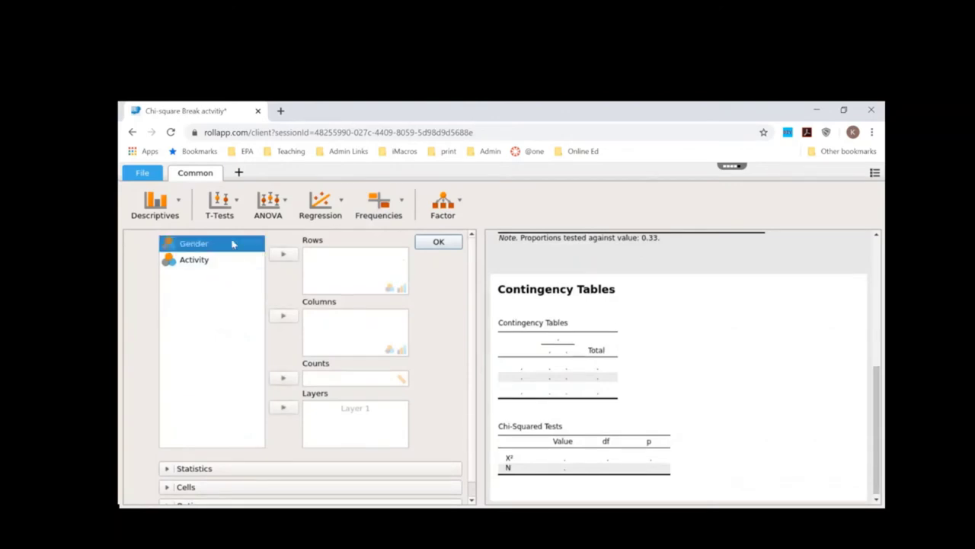
pyautogui.click(283, 254)
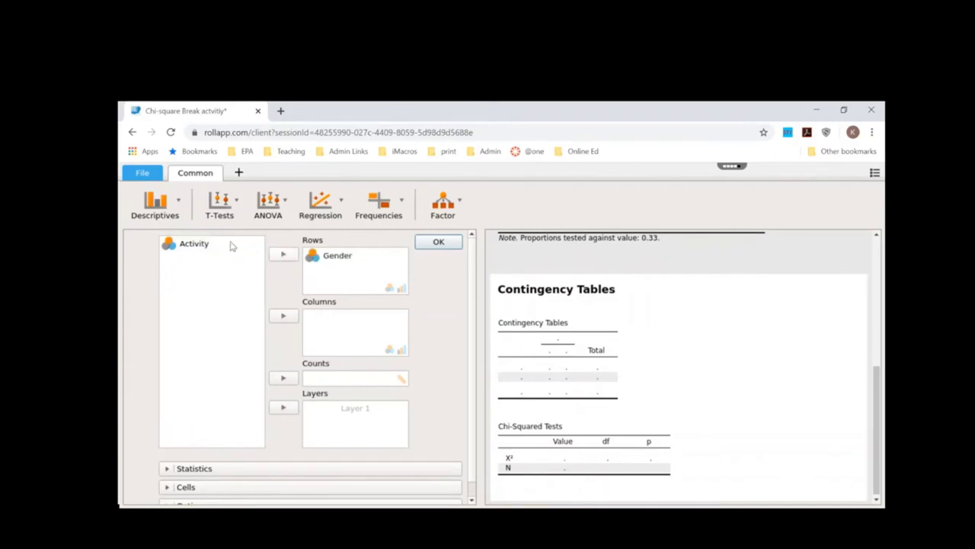
pyautogui.click(210, 244)
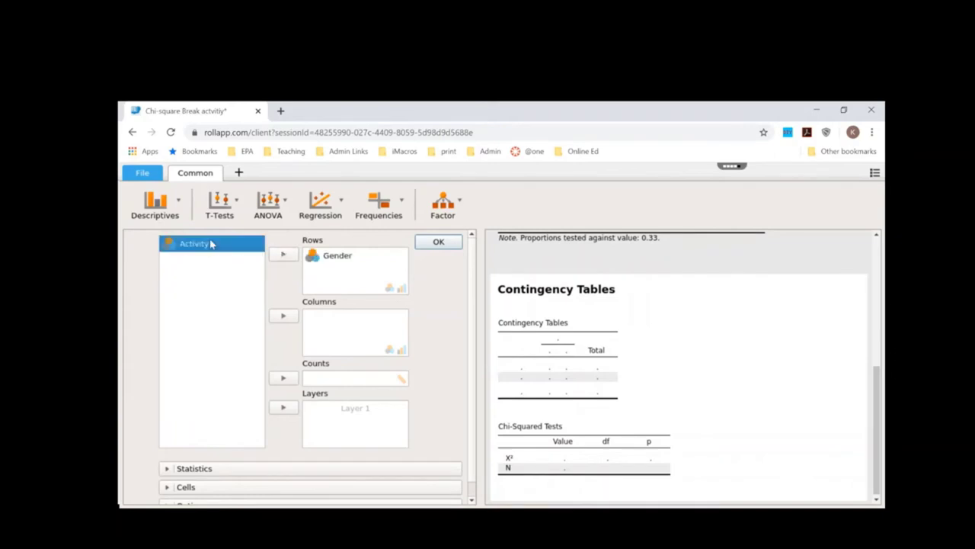
pyautogui.click(282, 316)
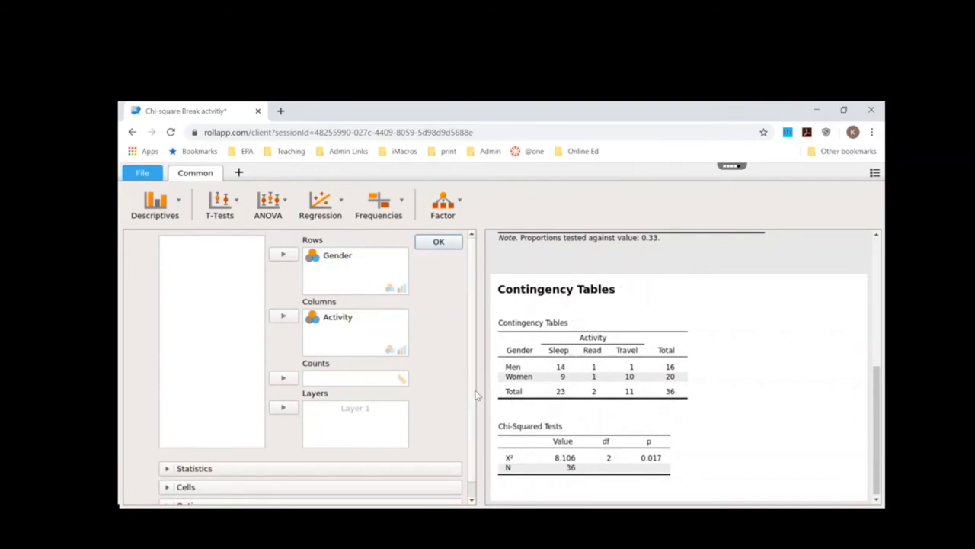
# Step: Show row percentages in the Gender by Activity table cells, e.g. Men 87.5% Sleep
pyautogui.scroll(-1, 472, 409)
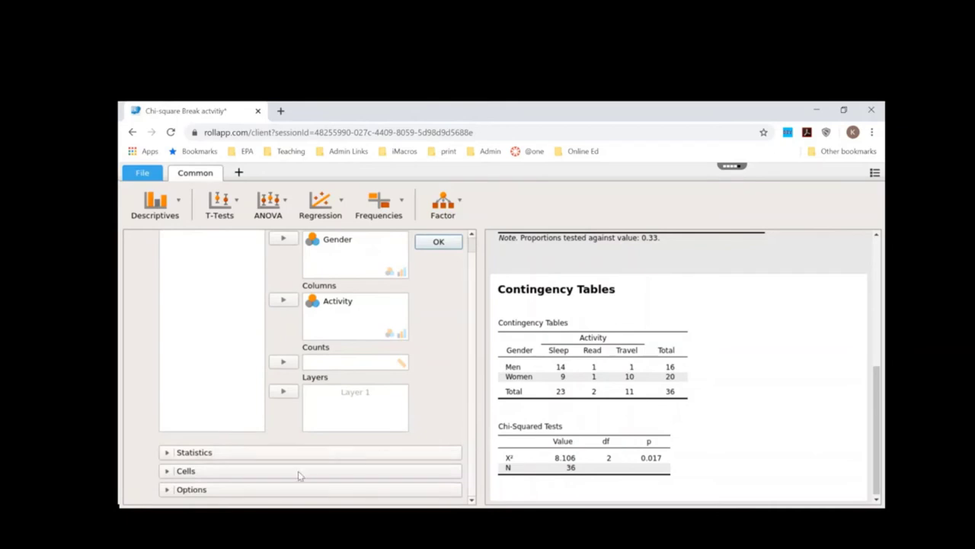
pyautogui.click(274, 473)
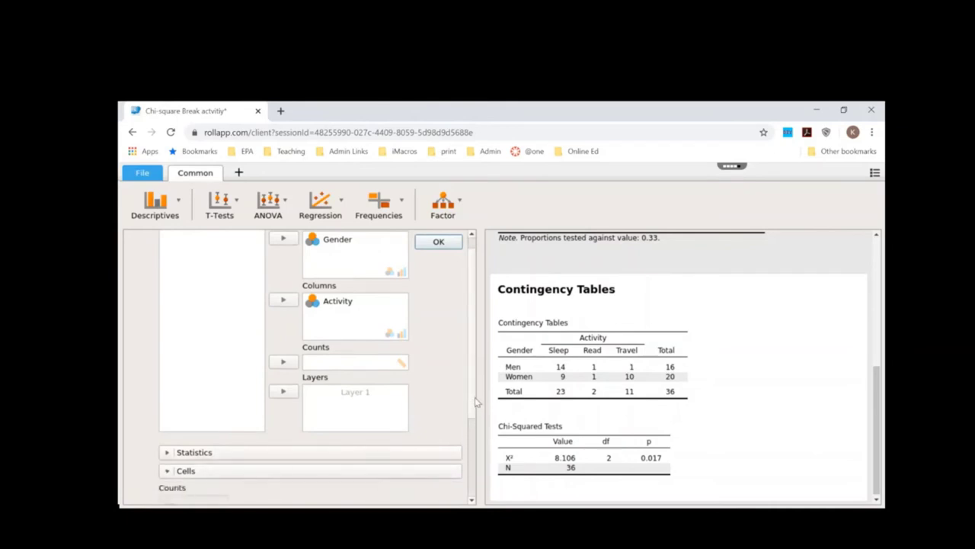
pyautogui.scroll(-6, 472, 412)
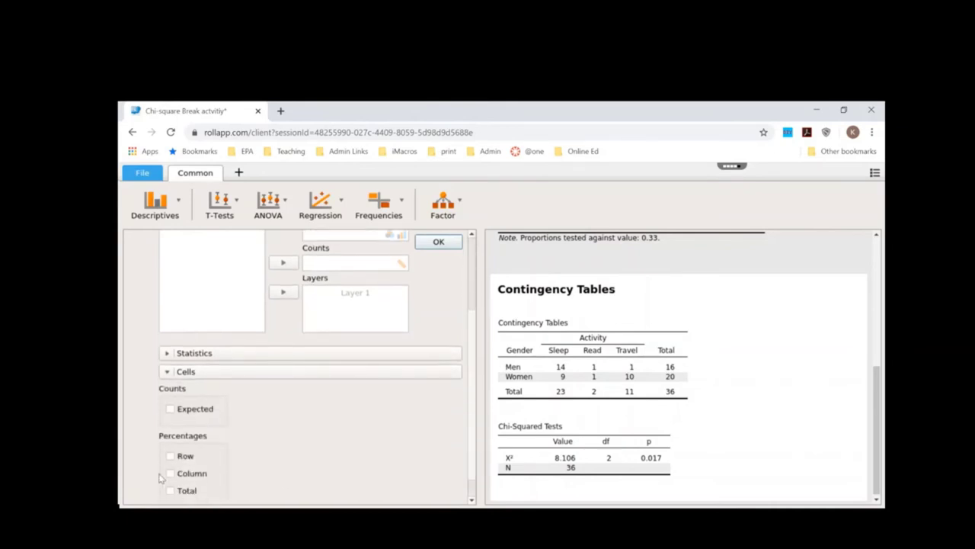
pyautogui.click(181, 457)
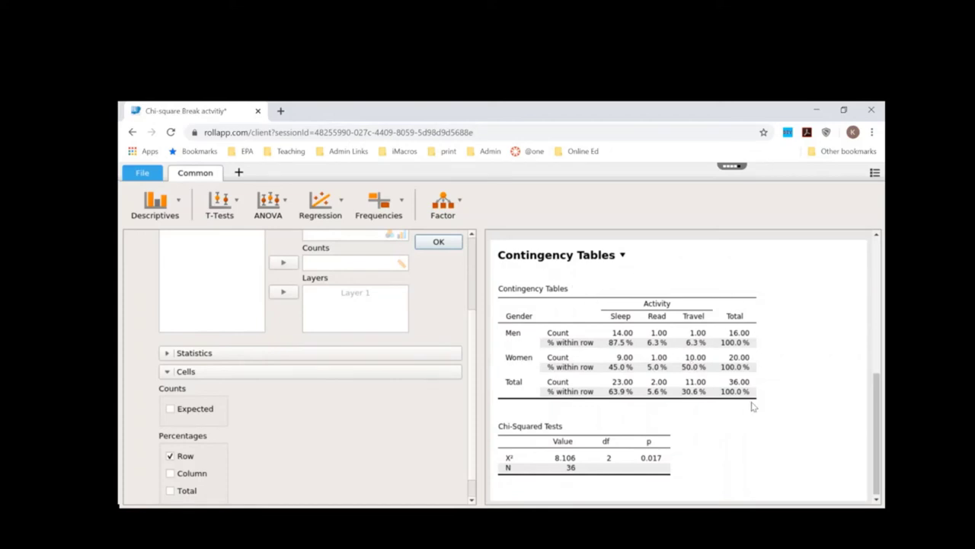
# Step: Add a second contingency table with Activity as rows and Gender as columns
pyautogui.click(453, 246)
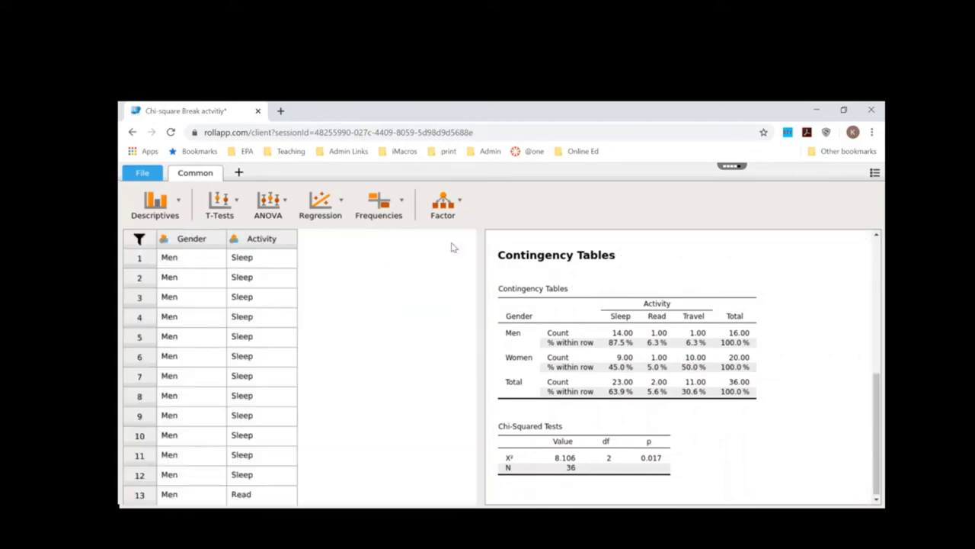
pyautogui.click(390, 209)
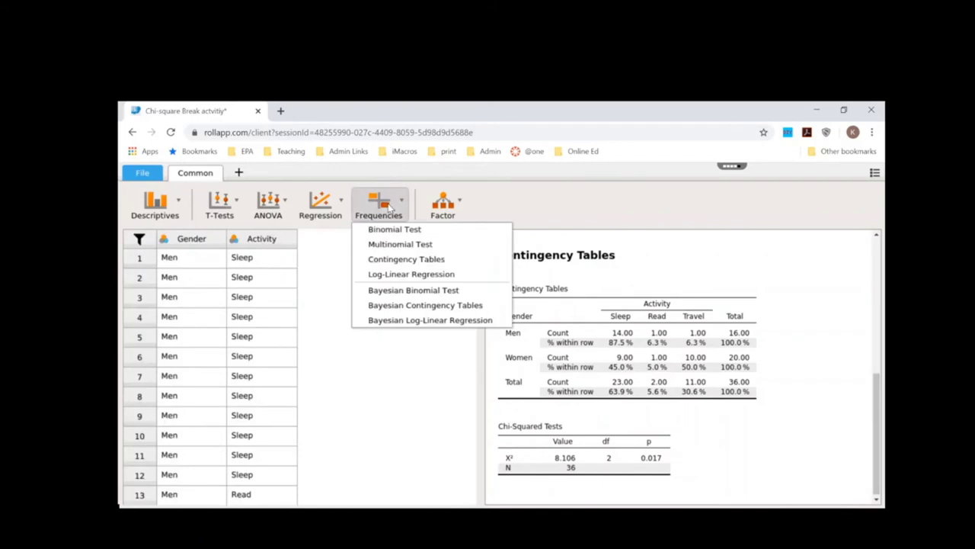
pyautogui.click(400, 261)
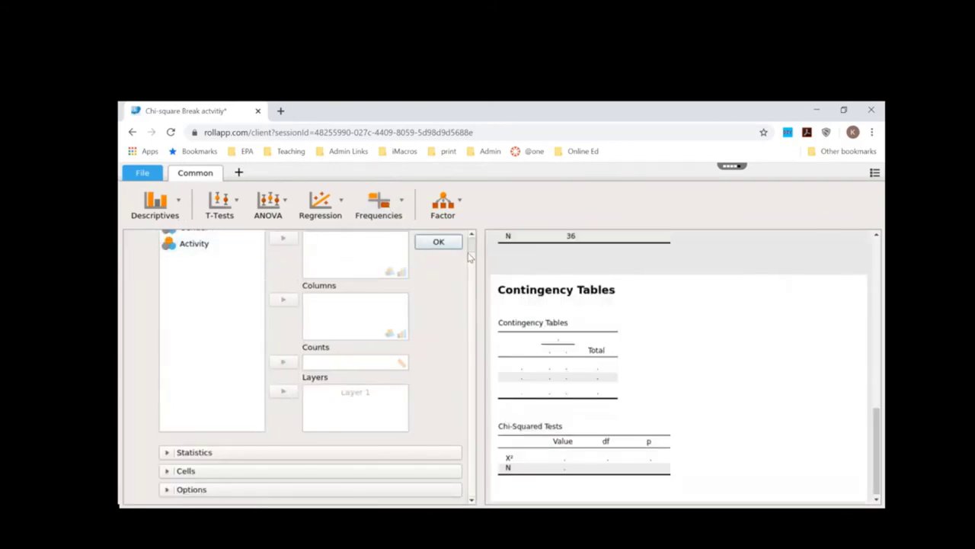
pyautogui.click(207, 261)
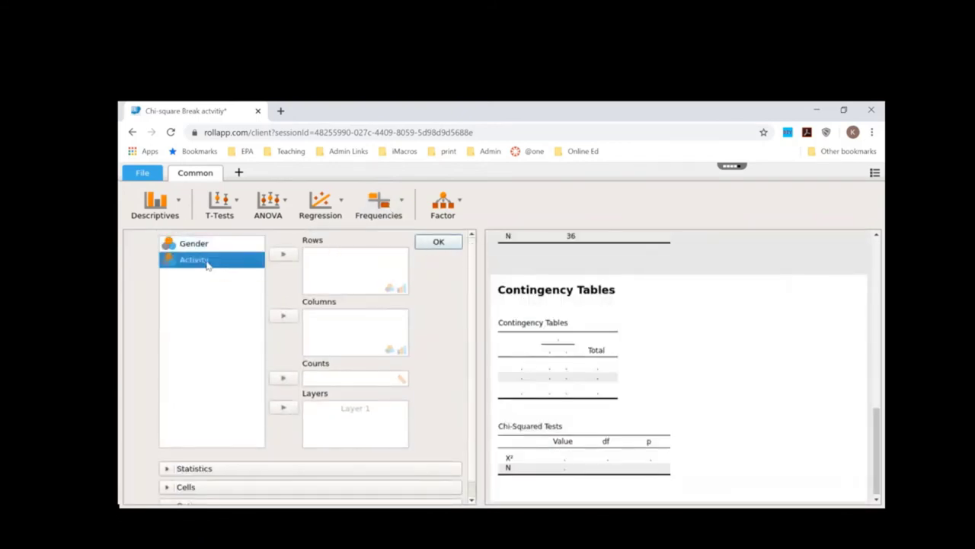
pyautogui.click(283, 256)
pyautogui.click(206, 245)
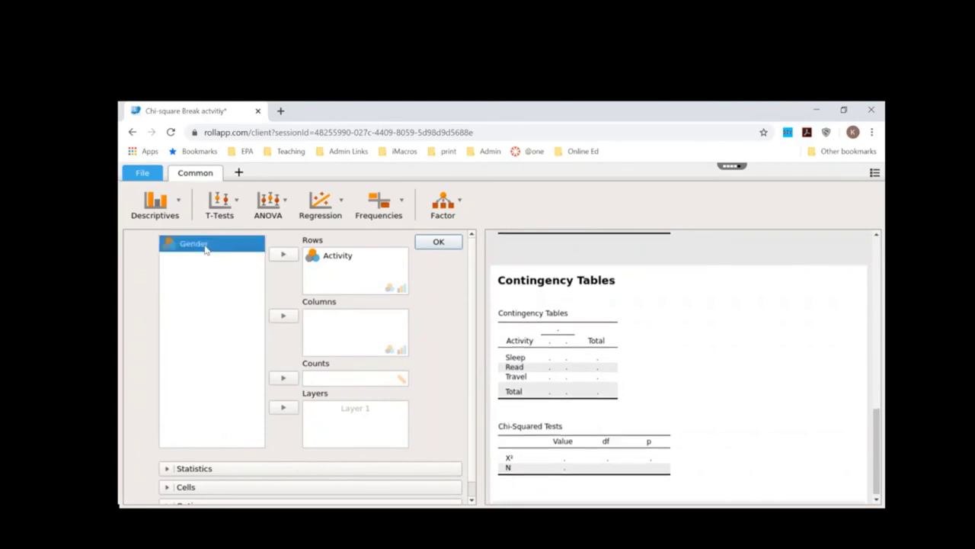
pyautogui.click(277, 316)
pyautogui.click(435, 246)
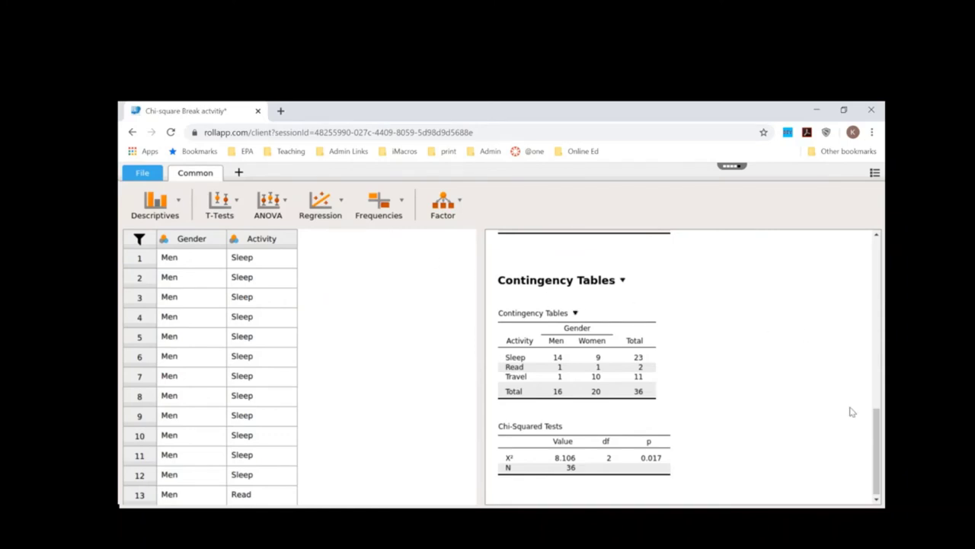
pyautogui.moveTo(874, 436); pyautogui.dragTo(878, 248)
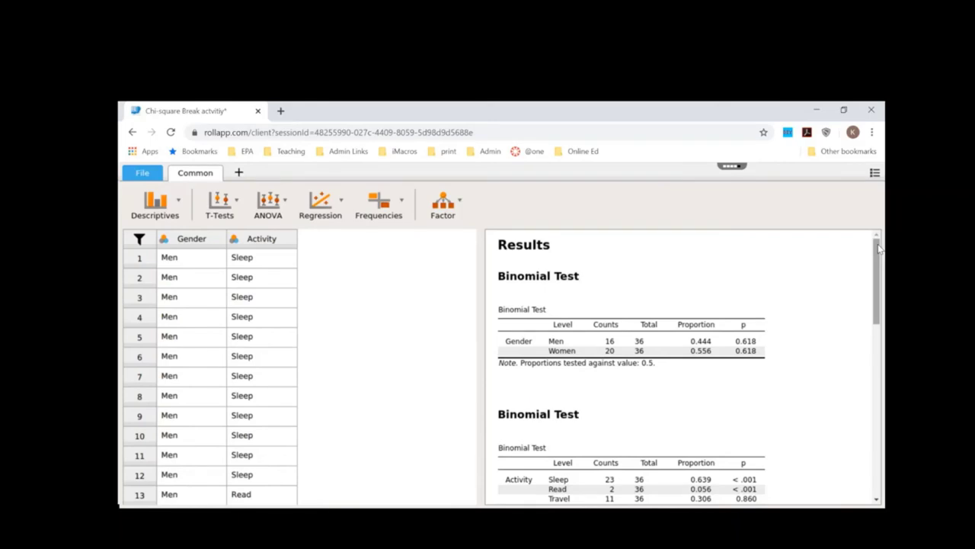
pyautogui.moveTo(878, 246); pyautogui.dragTo(879, 286)
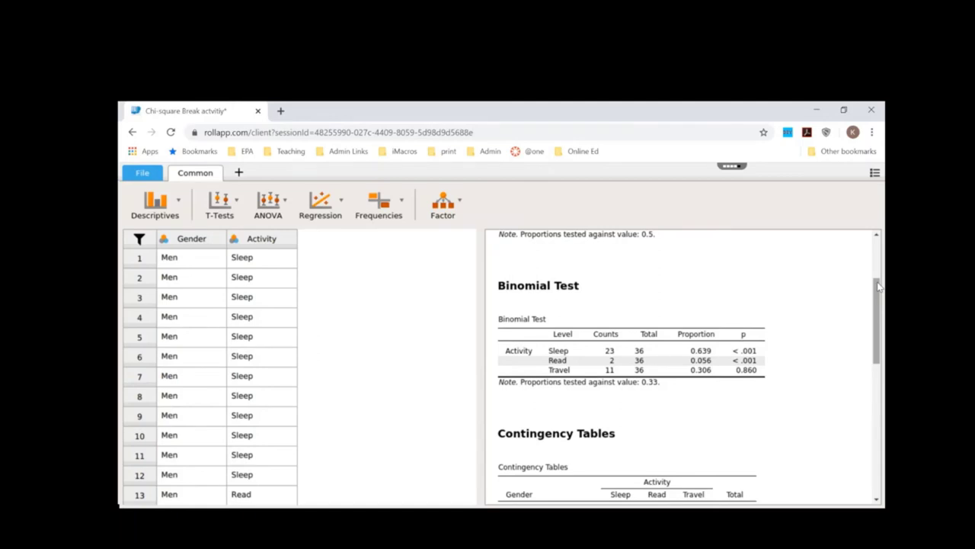
pyautogui.moveTo(879, 286); pyautogui.dragTo(881, 415)
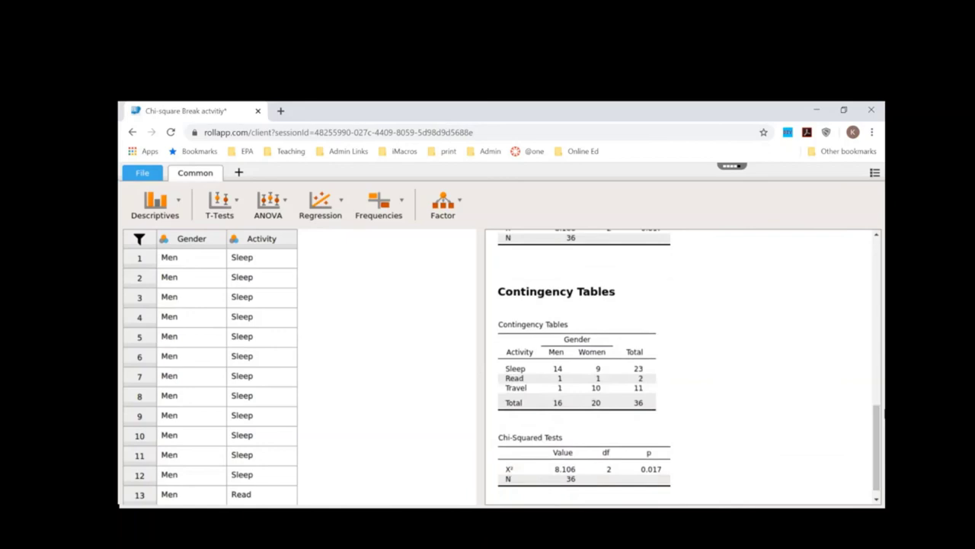